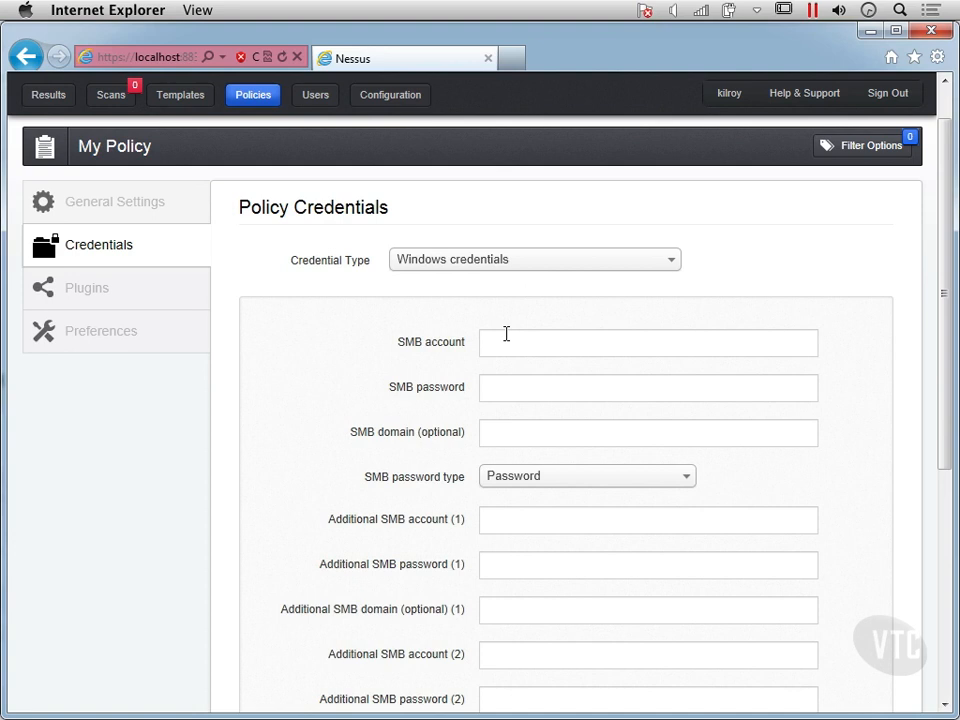
Fill in the SMB account name and SMB password for the policy's Windows credentials
scroll(551, 347, "down", 3)
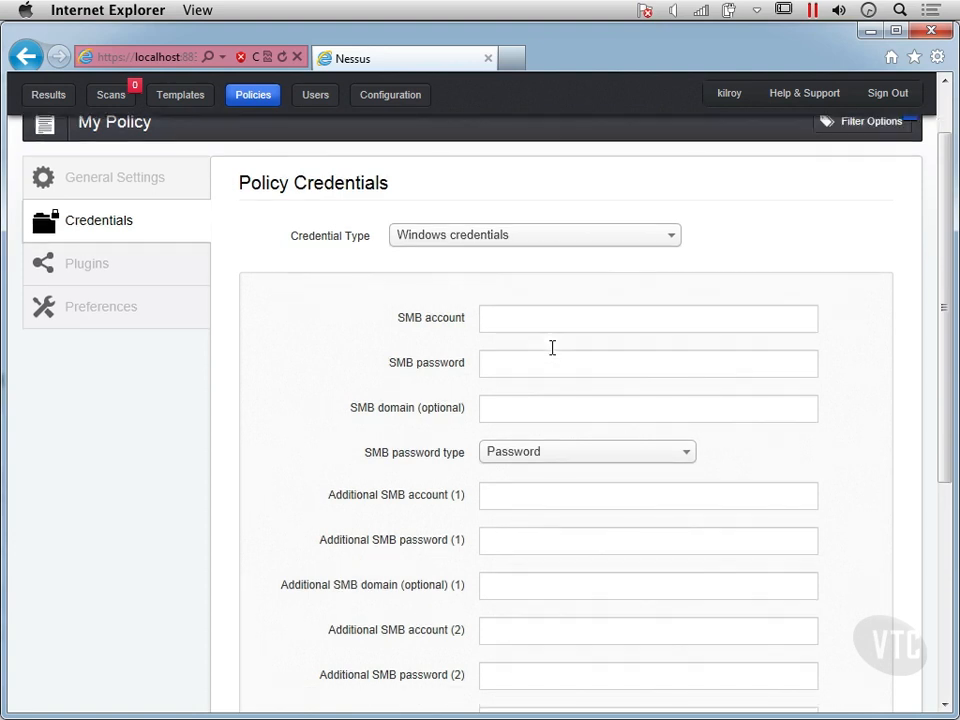
scroll(516, 240, "down", 10)
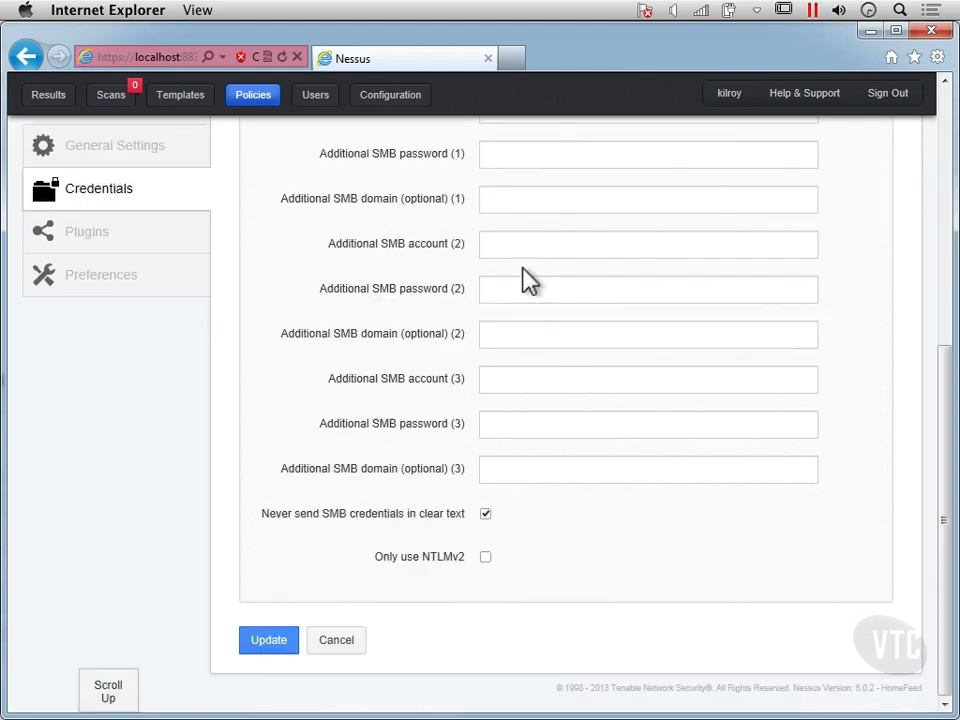
scroll(527, 281, "up", 3)
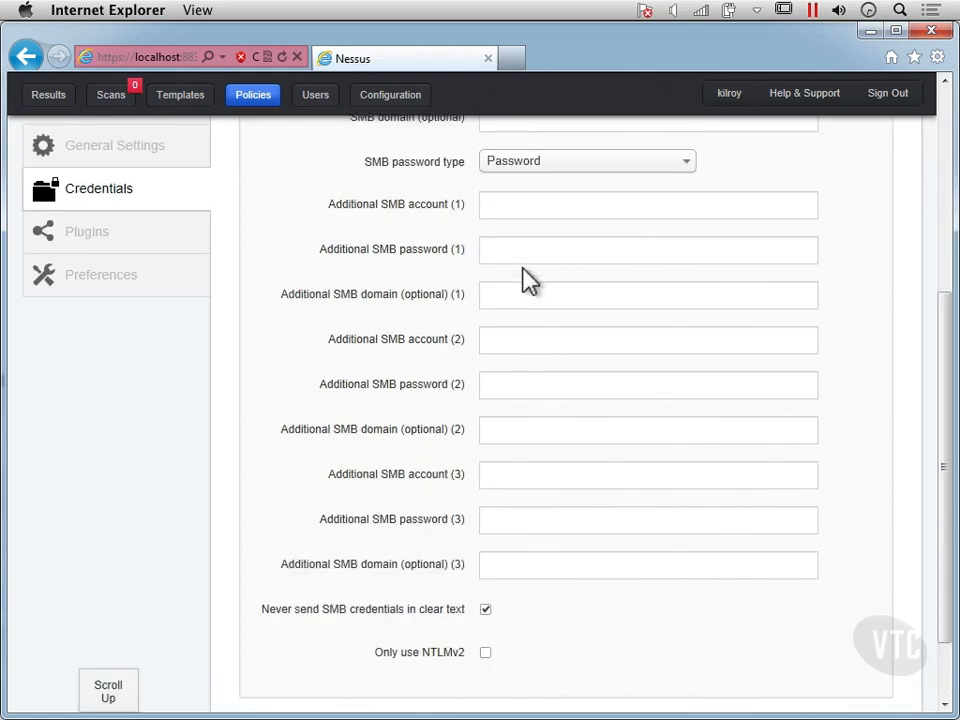
scroll(527, 281, "up", 10)
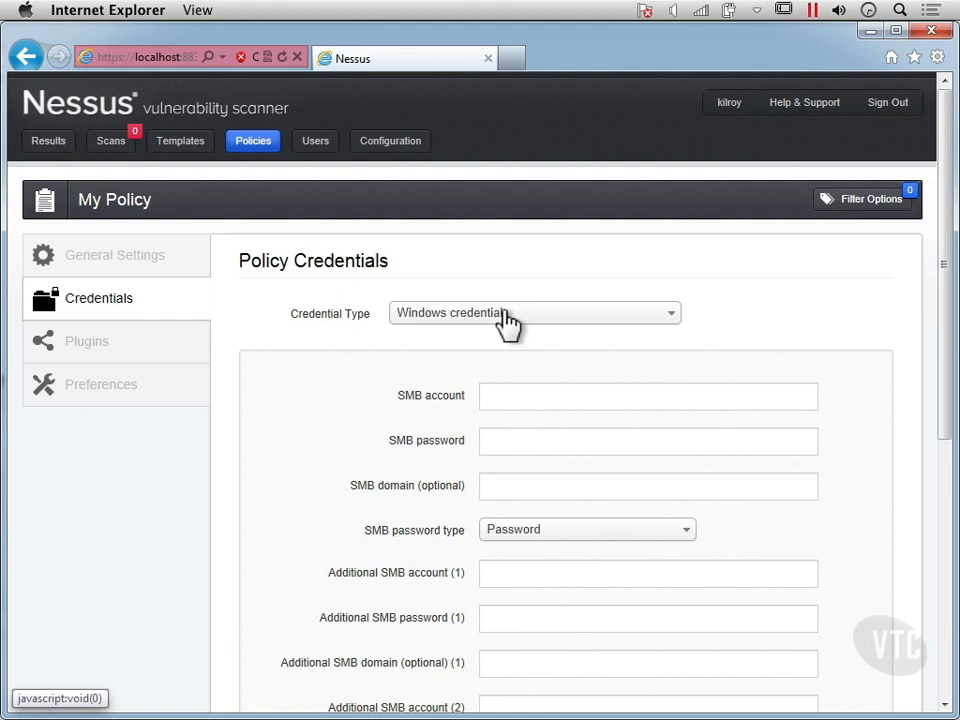
left_click(504, 397)
type("kilroy")
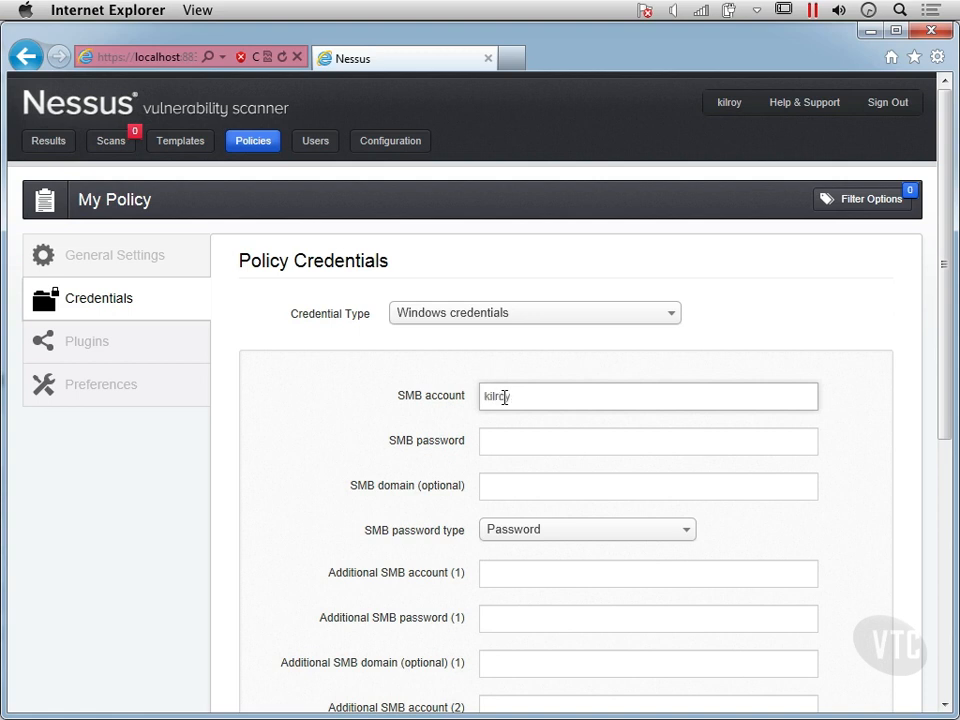
left_click(531, 446)
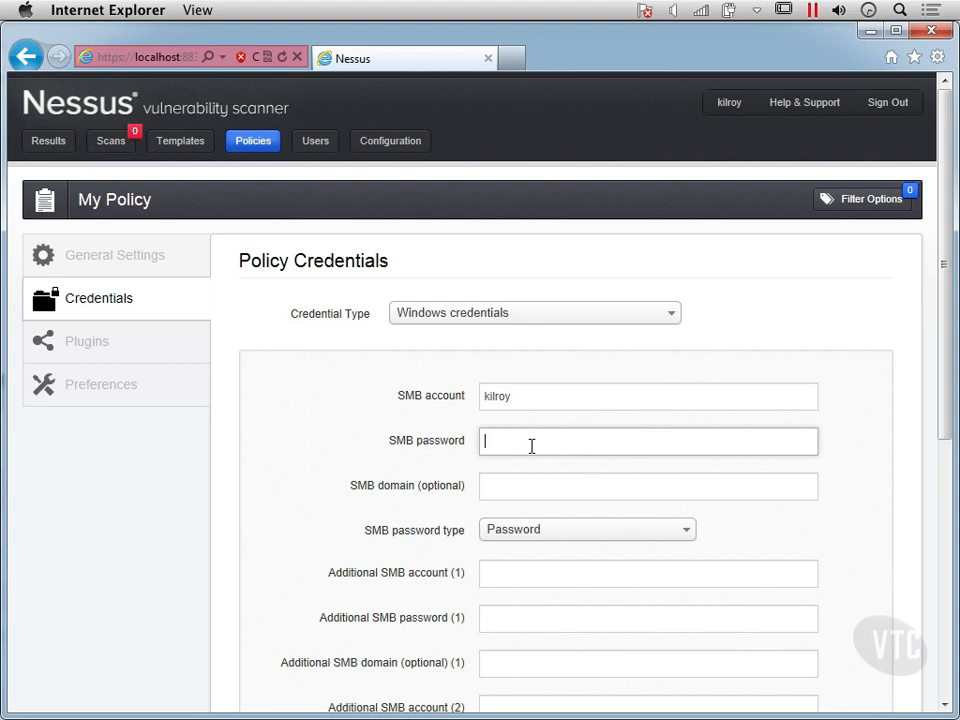
type("••••••••")
Switch the credential type to SSH settings and enter the SSH user name and SSH password
left_click(493, 316)
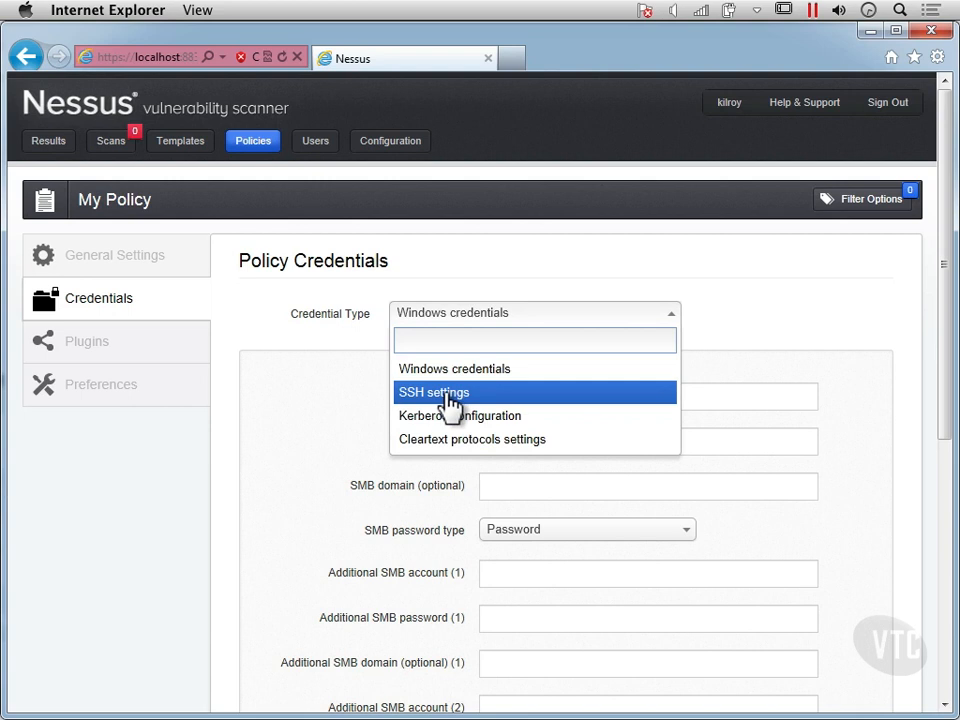
left_click(445, 400)
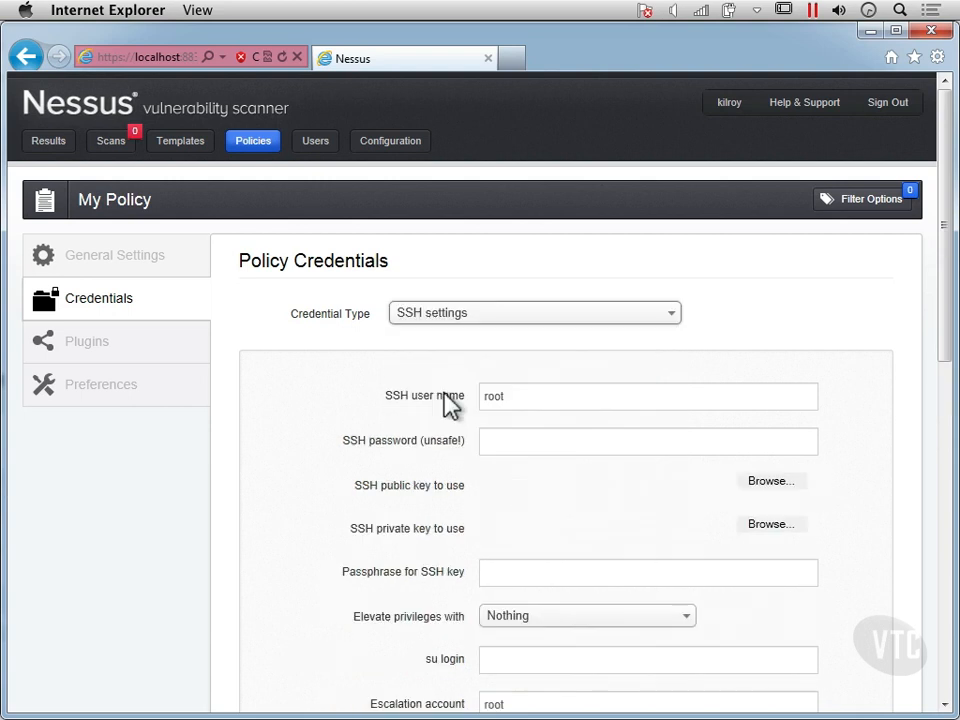
double_click(517, 410)
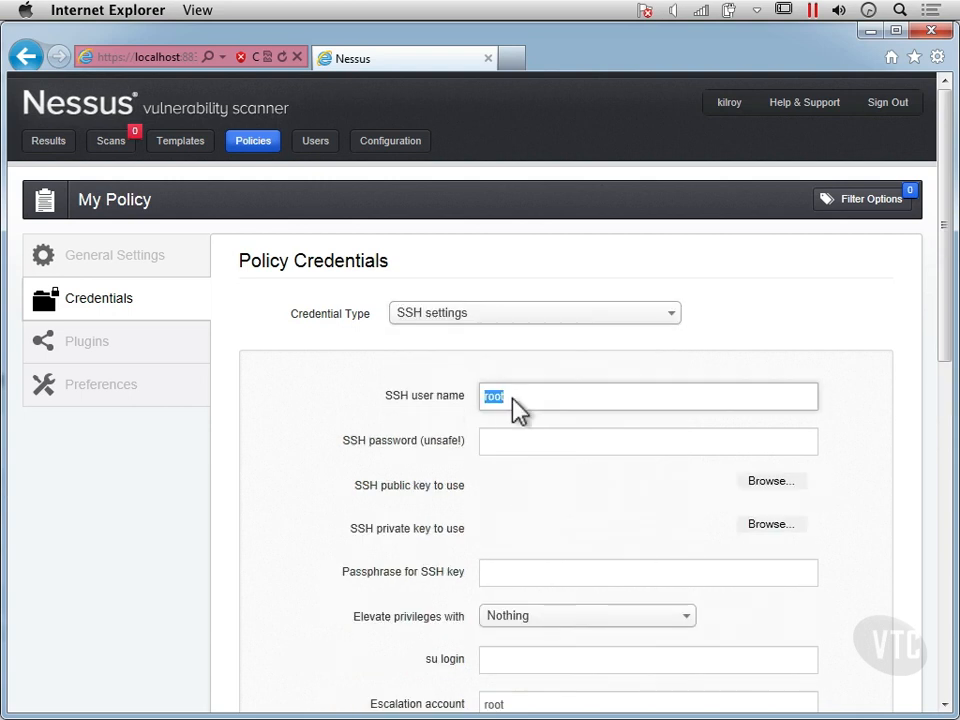
type("kilroy")
key("Tab")
type("*****")
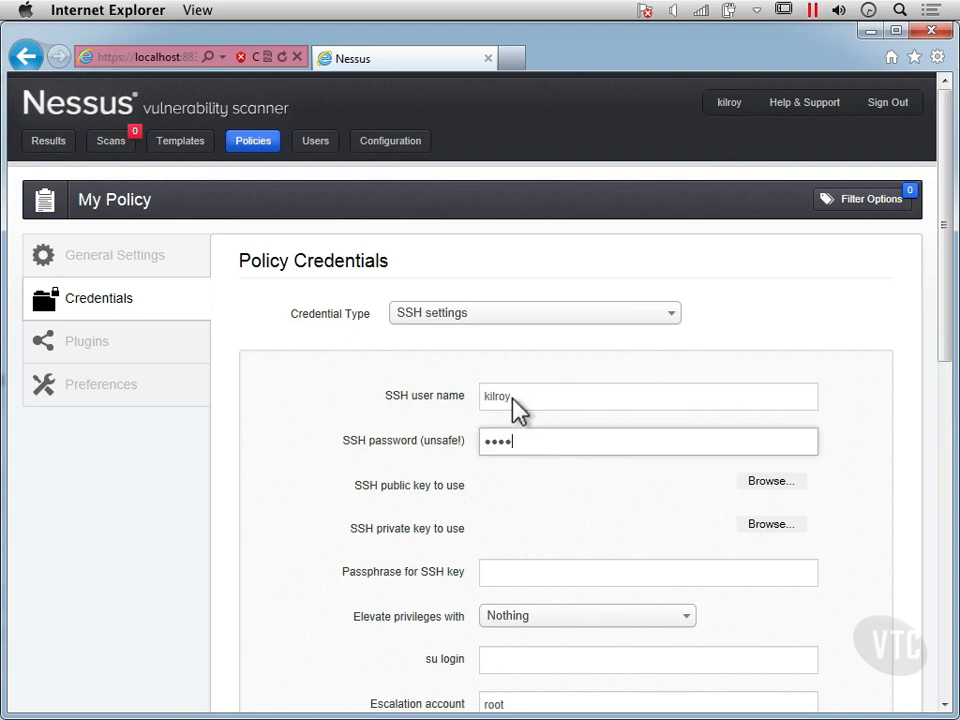
type("***")
Set the SSH credentials to elevate privileges with sudo
left_click(563, 630)
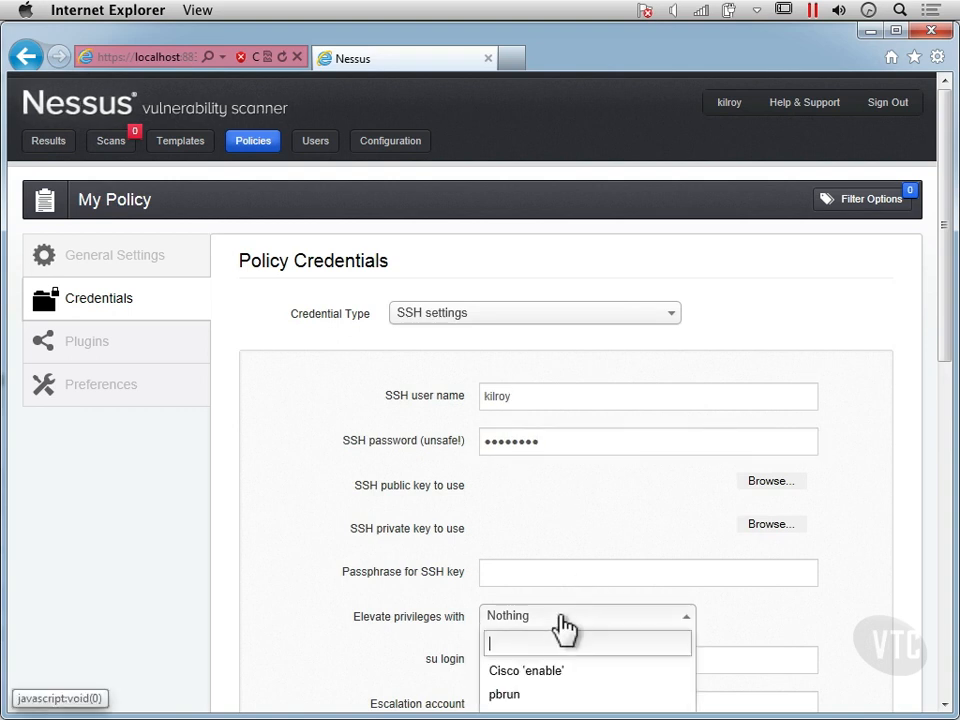
scroll(561, 632, "down", 2)
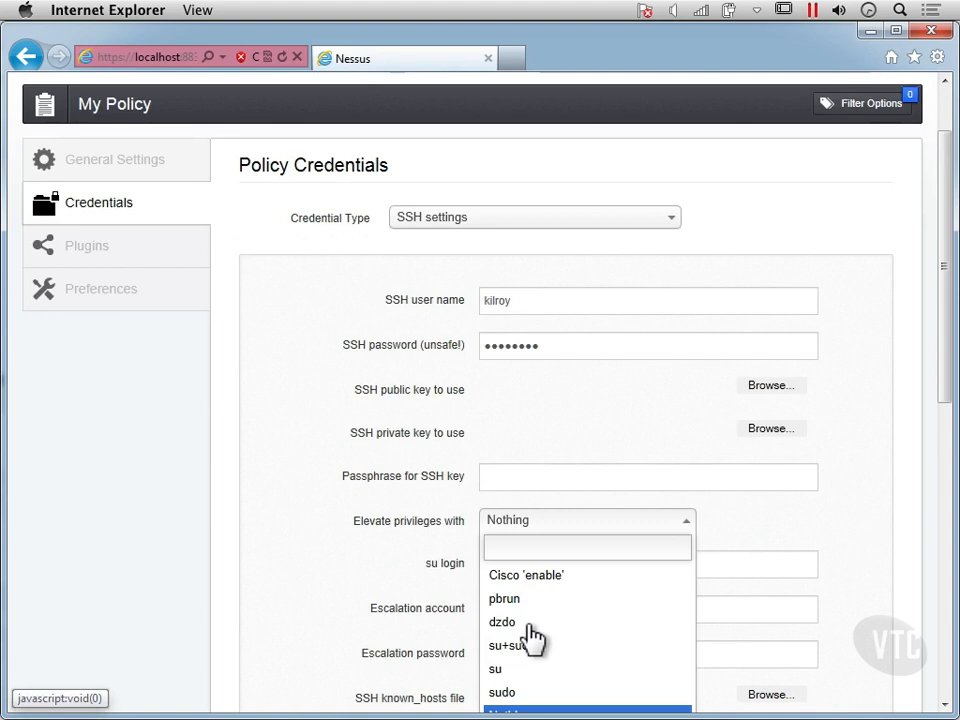
scroll(527, 657, "down", 10)
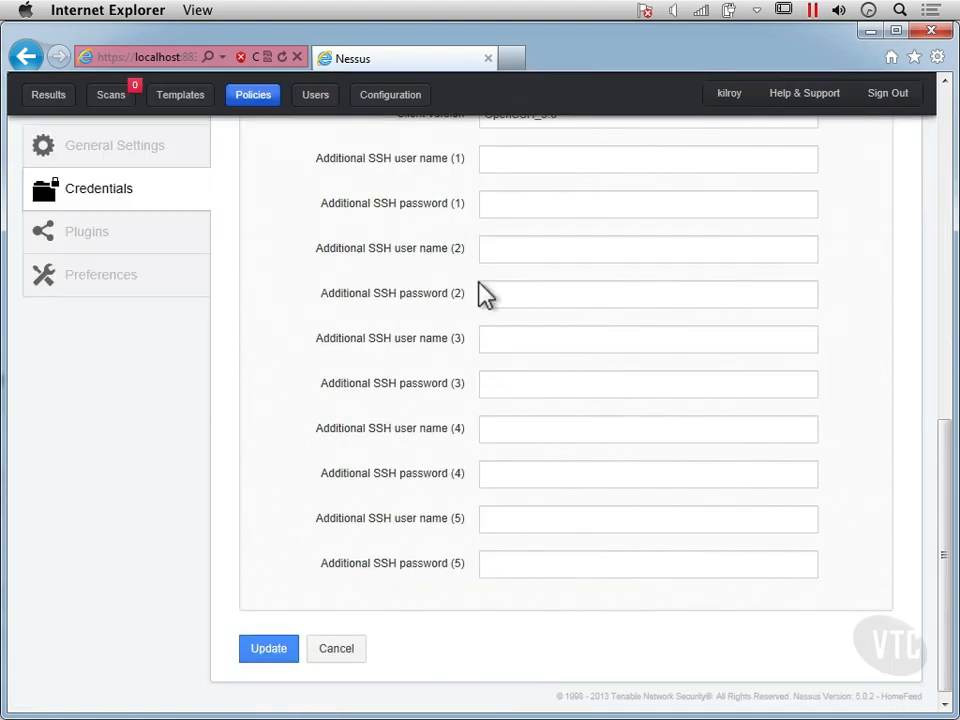
scroll(482, 290, "up", 2)
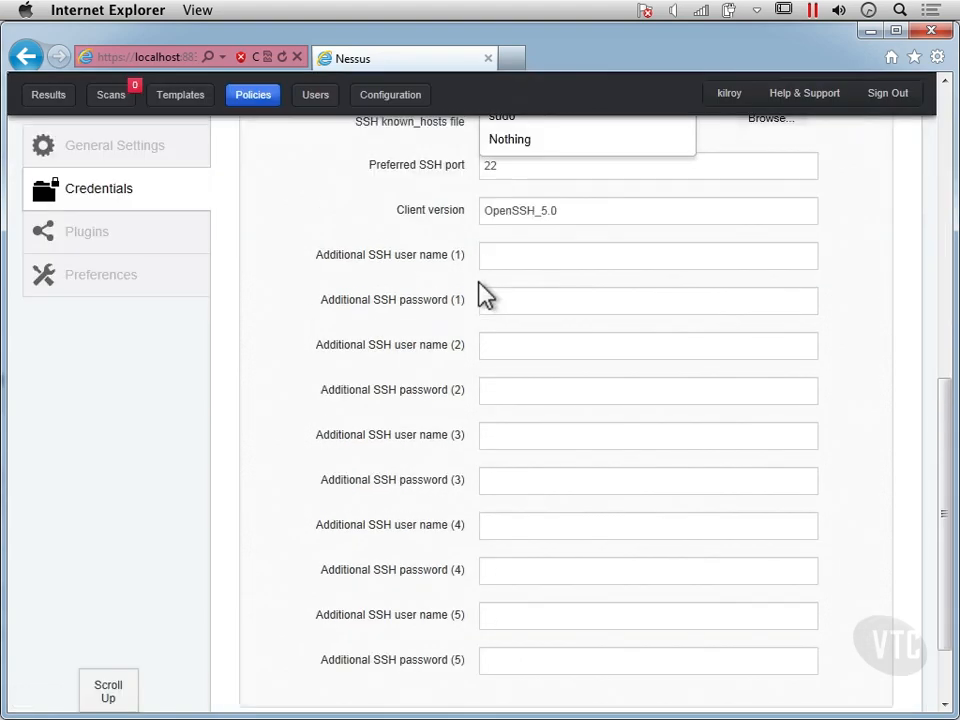
scroll(482, 295, "up", 14)
scroll(551, 531, "down", 2)
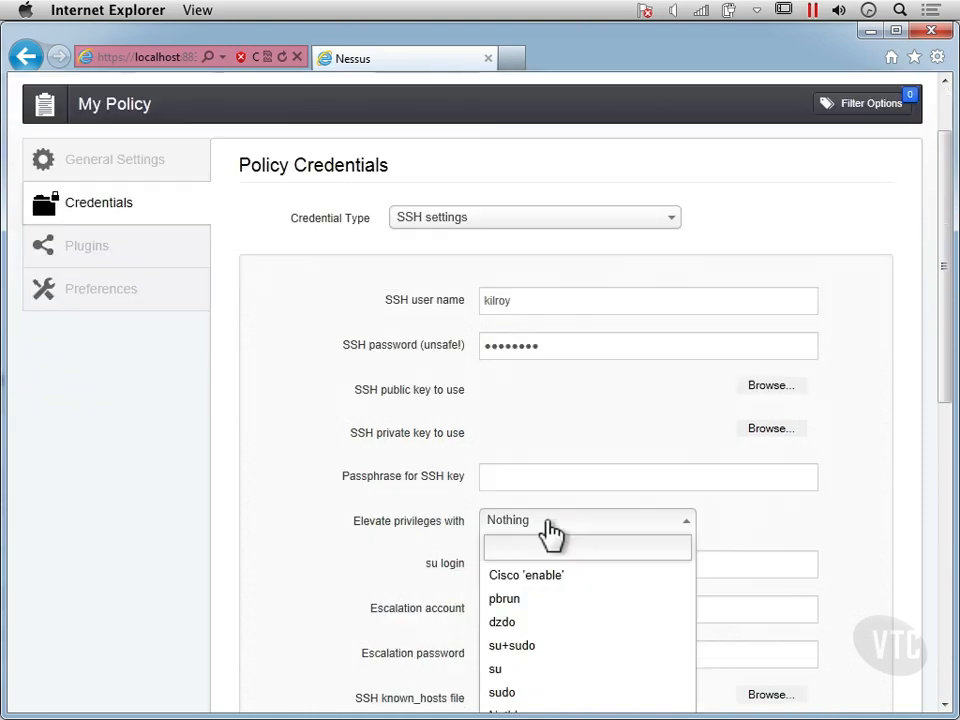
scroll(538, 634, "down", 4)
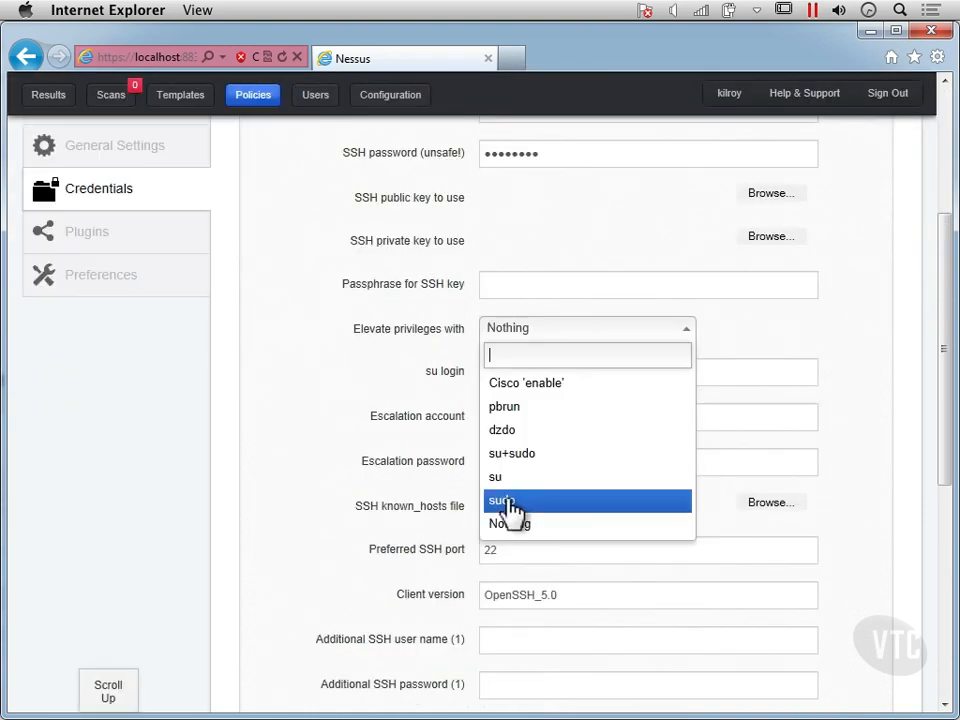
left_click(508, 502)
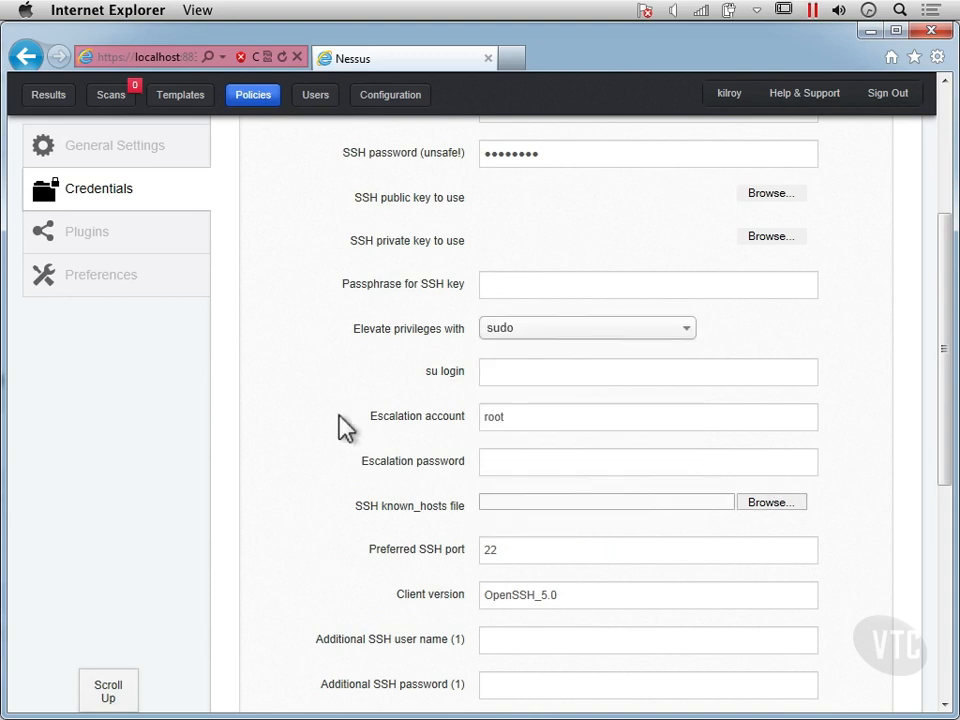
Display the credential fields for Kerberos configuration, followed by those for Cleartext protocols settings
scroll(340, 425, "up", 5)
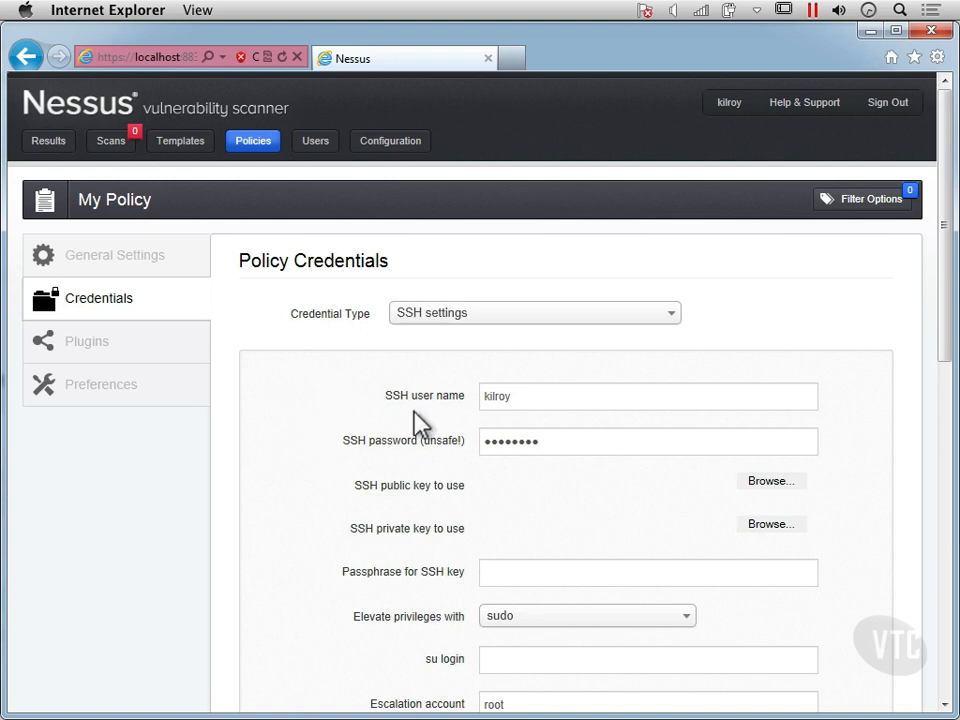
left_click(494, 320)
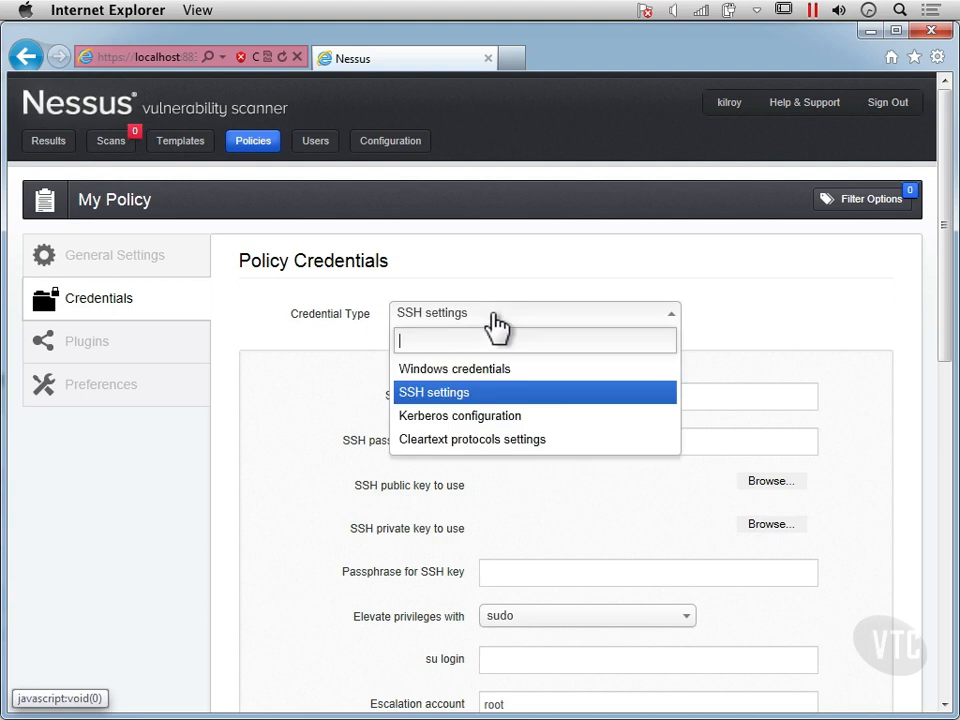
left_click(484, 425)
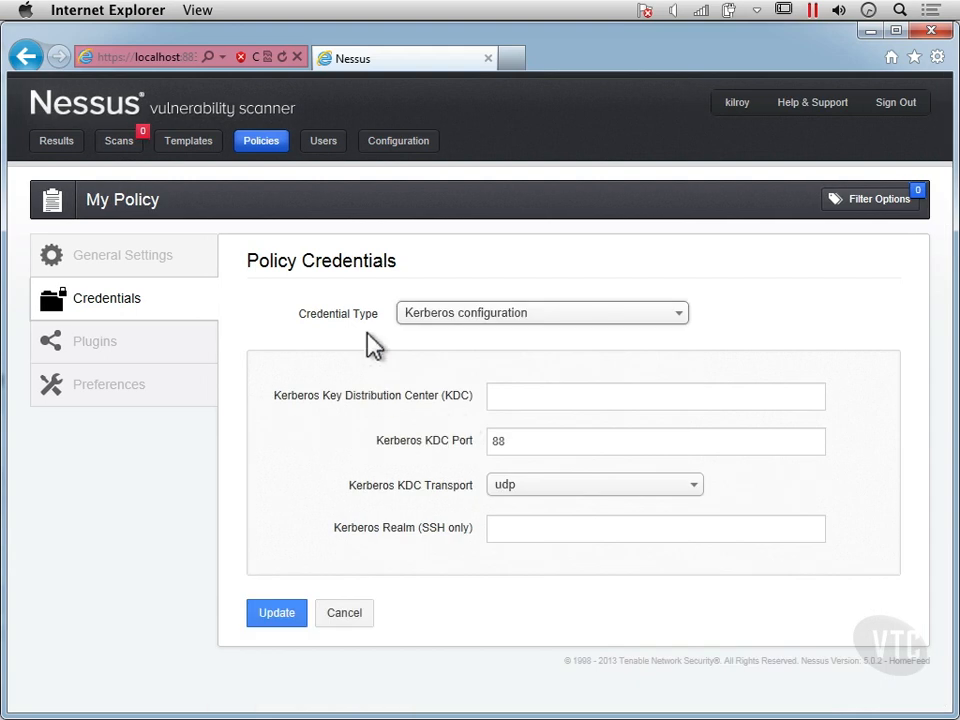
left_click(492, 318)
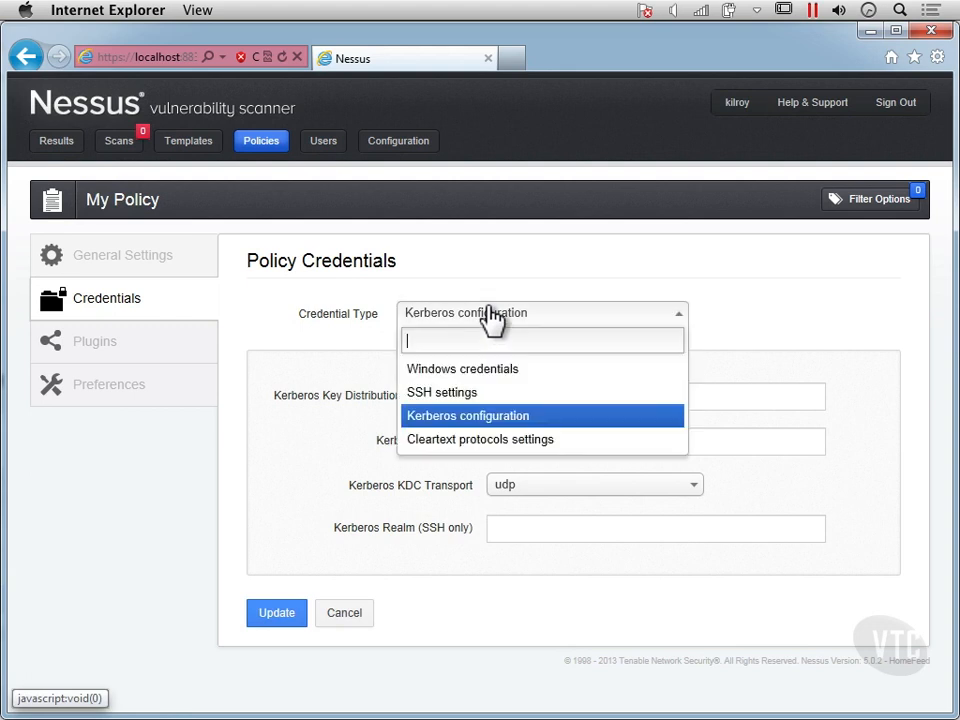
left_click(474, 445)
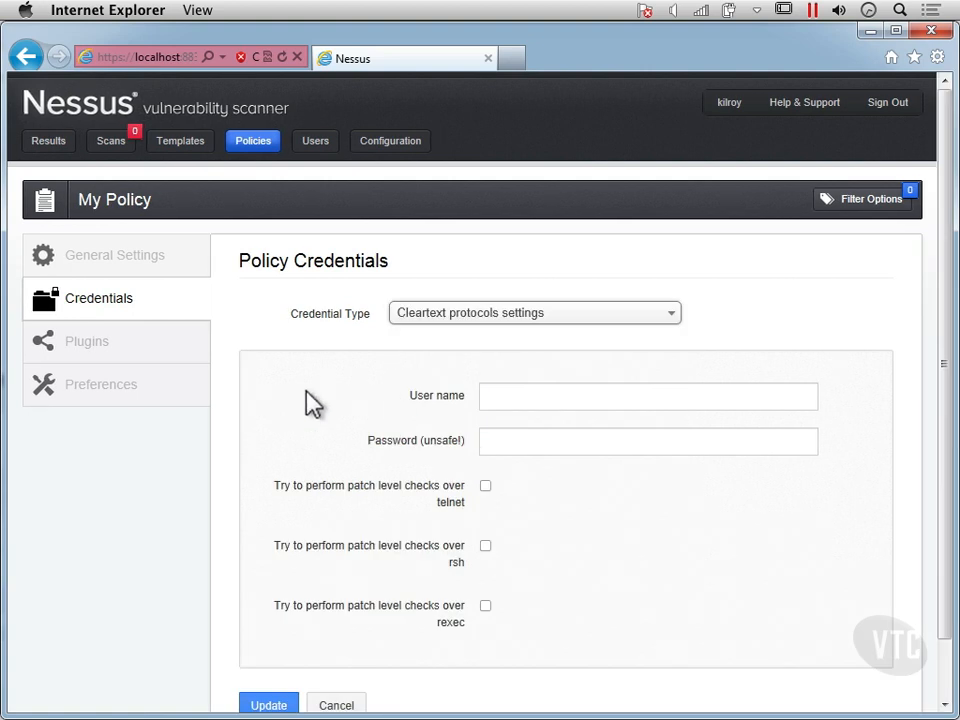
Look through the full list of plugin families in the policy's plugin configurations
scroll(410, 405, "down", 2)
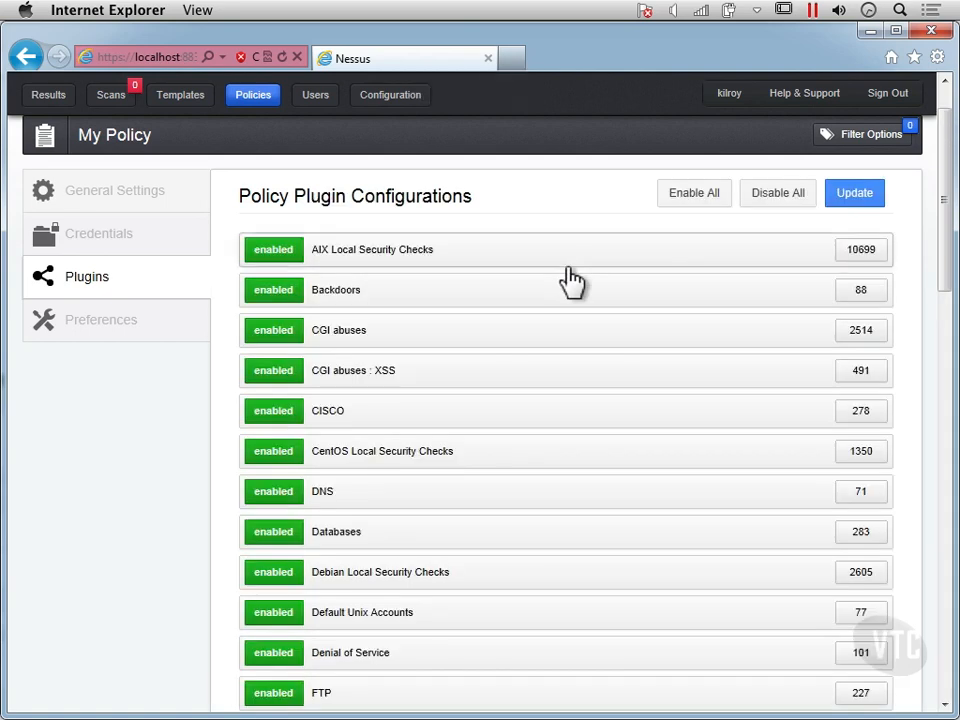
scroll(572, 282, "down", 1)
scroll(572, 282, "down", 9)
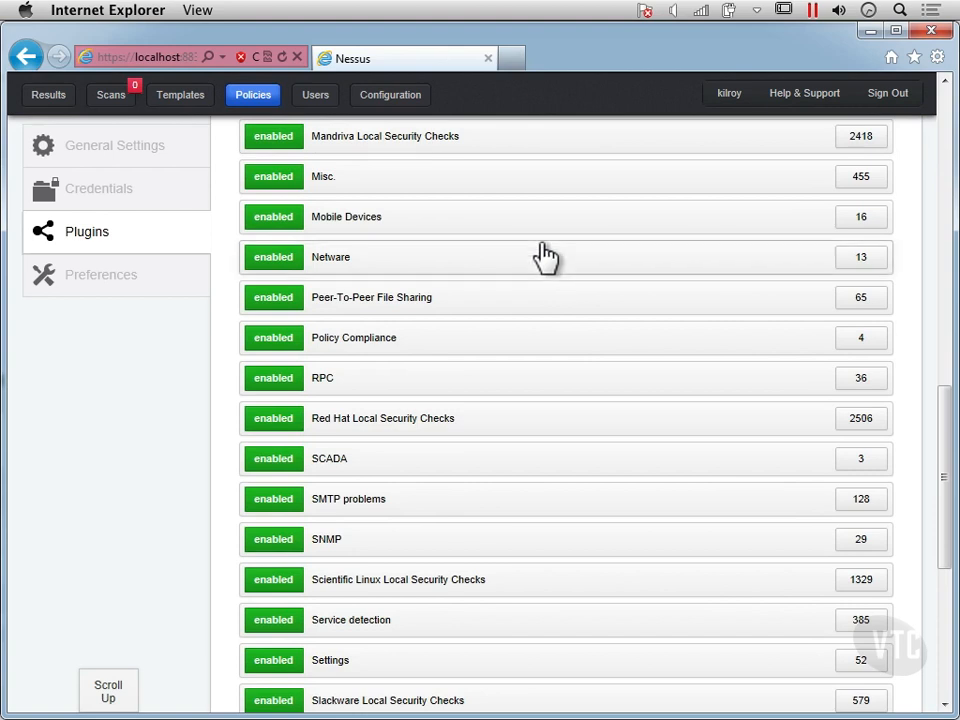
scroll(545, 255, "down", 3)
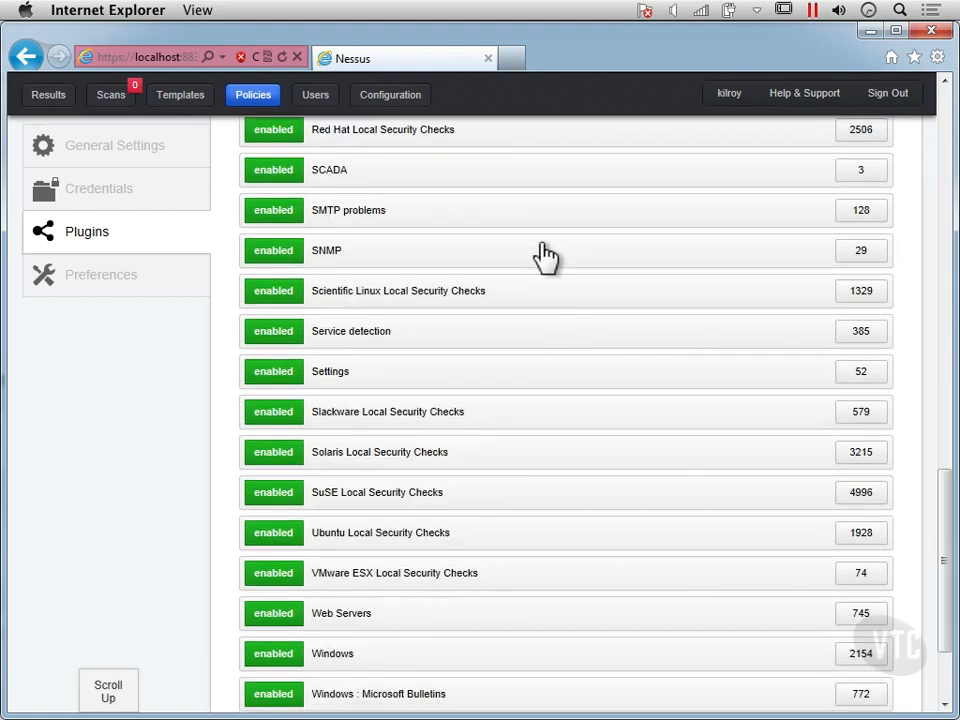
scroll(546, 230, "down", 2)
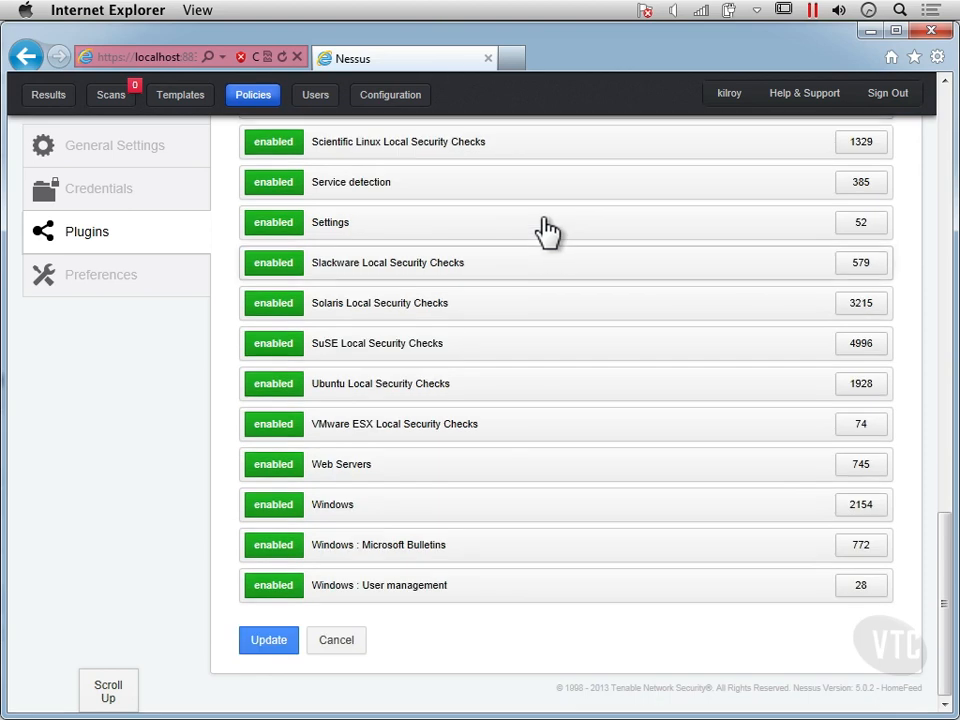
scroll(546, 245, "up", 6)
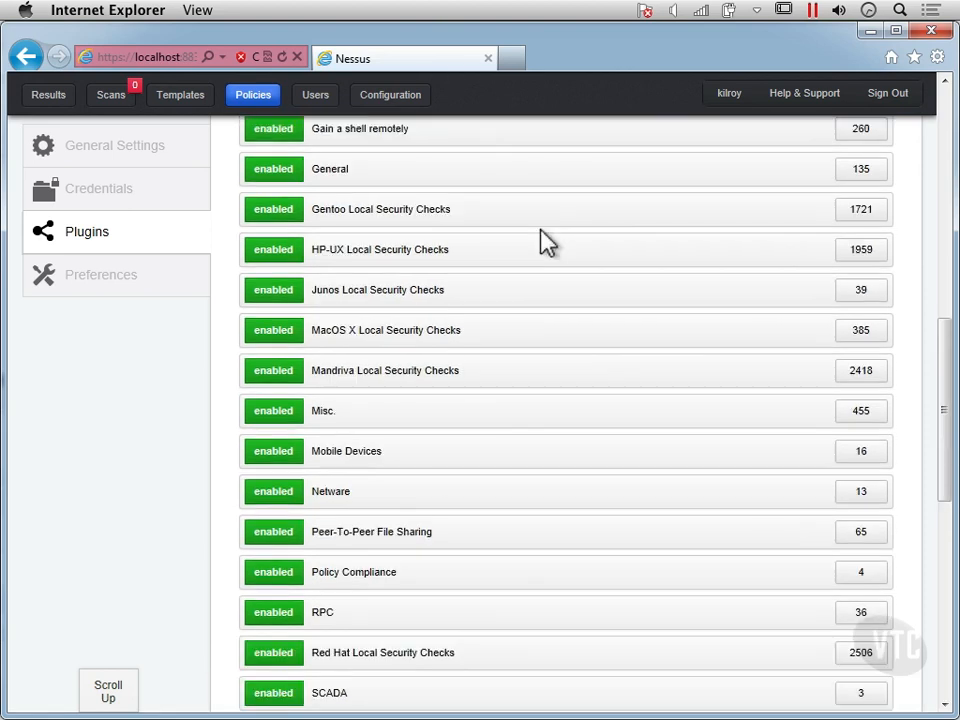
scroll(545, 245, "up", 7)
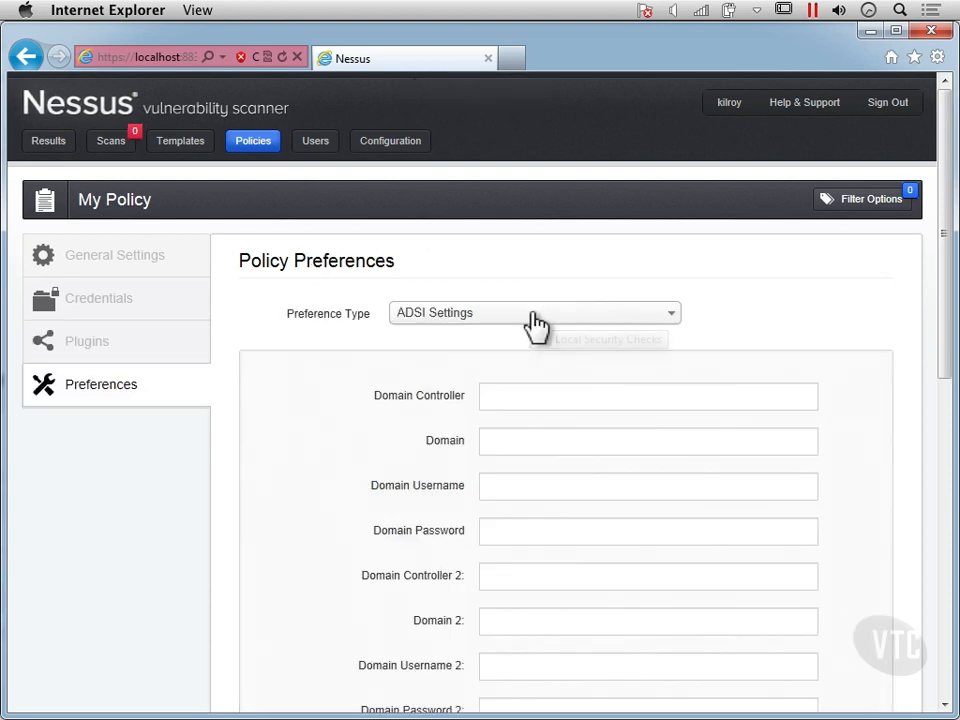
Display the SNMP settings in the policy preferences and review their community name, port and SNMPv3 fields
left_click(536, 318)
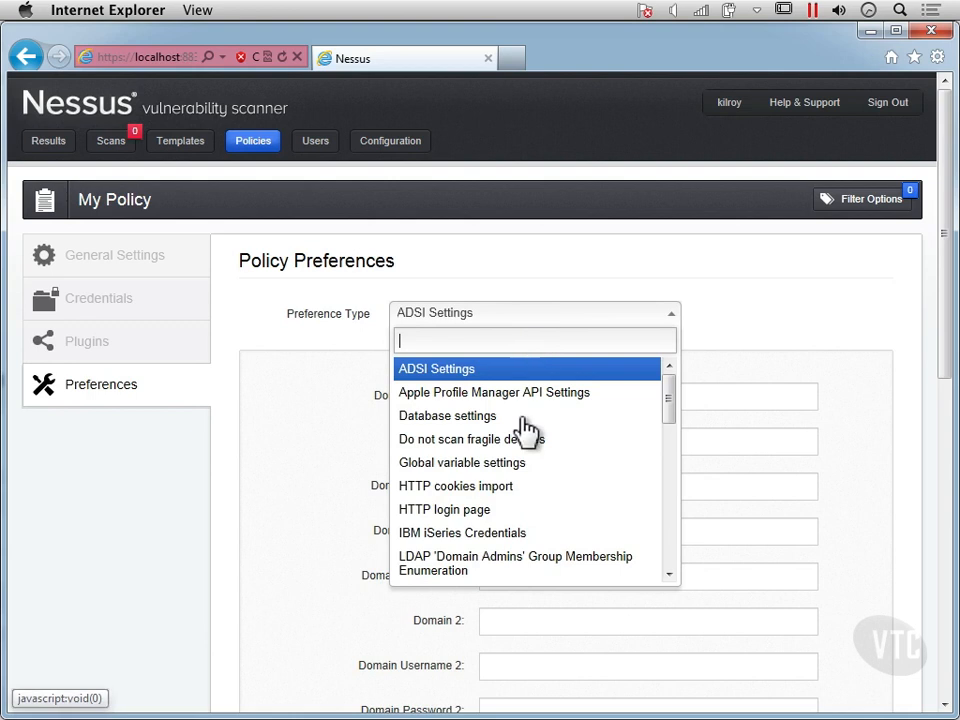
scroll(523, 420, "down", 1)
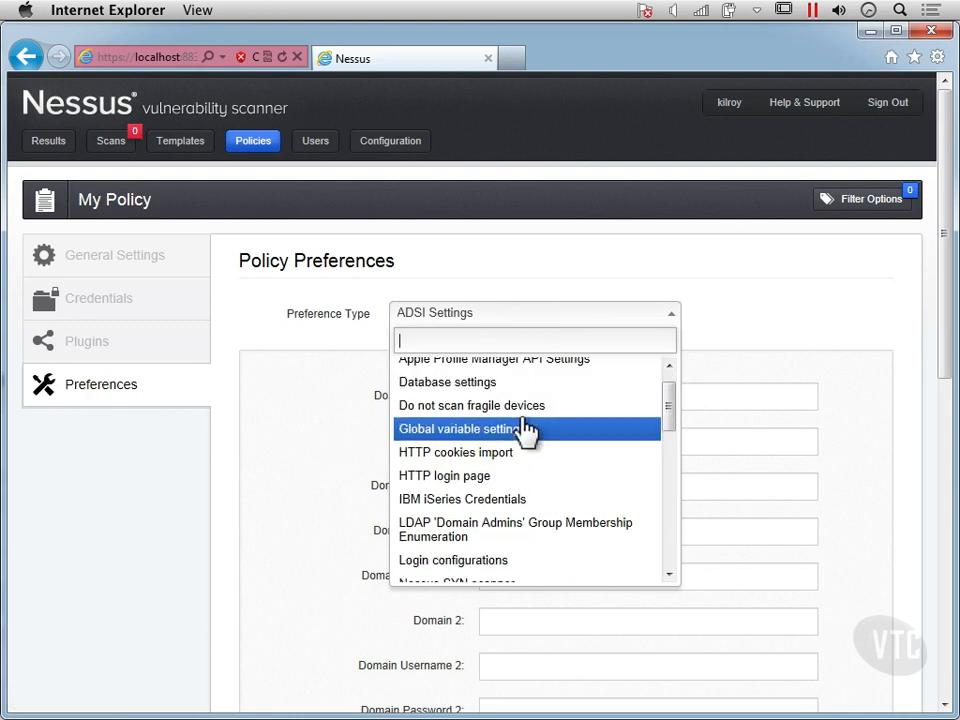
scroll(523, 430, "down", 5)
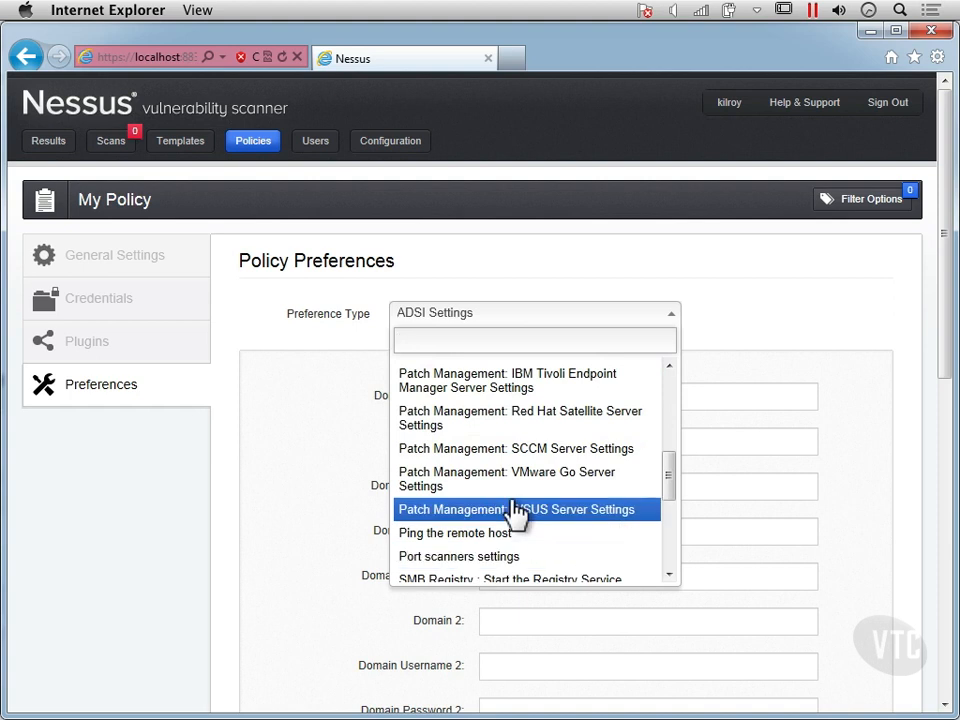
scroll(512, 513, "down", 6)
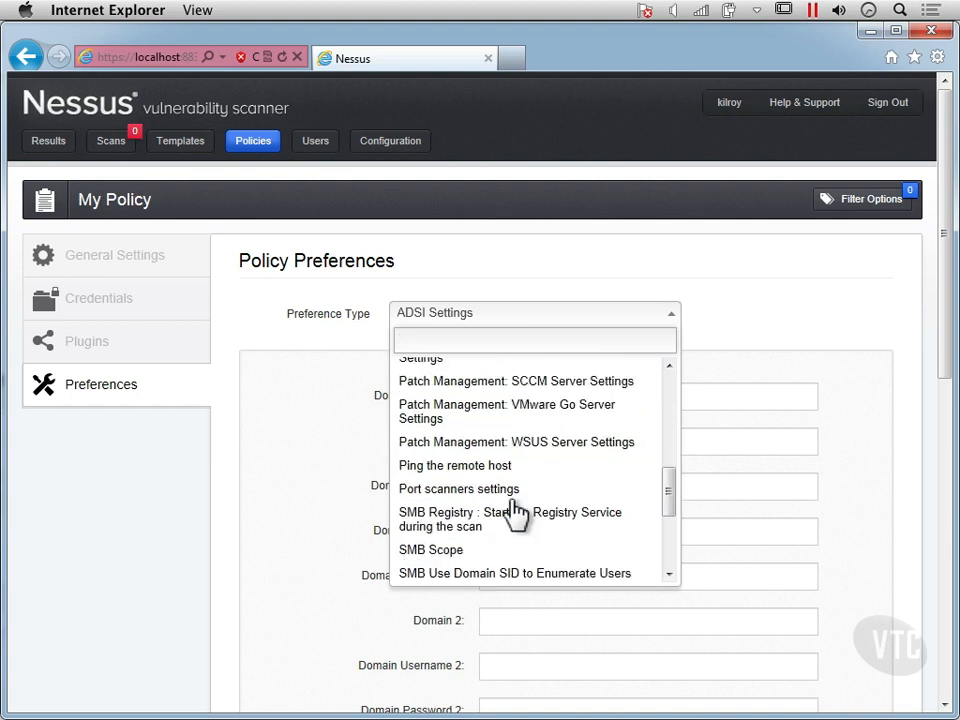
scroll(475, 522, "up", 2)
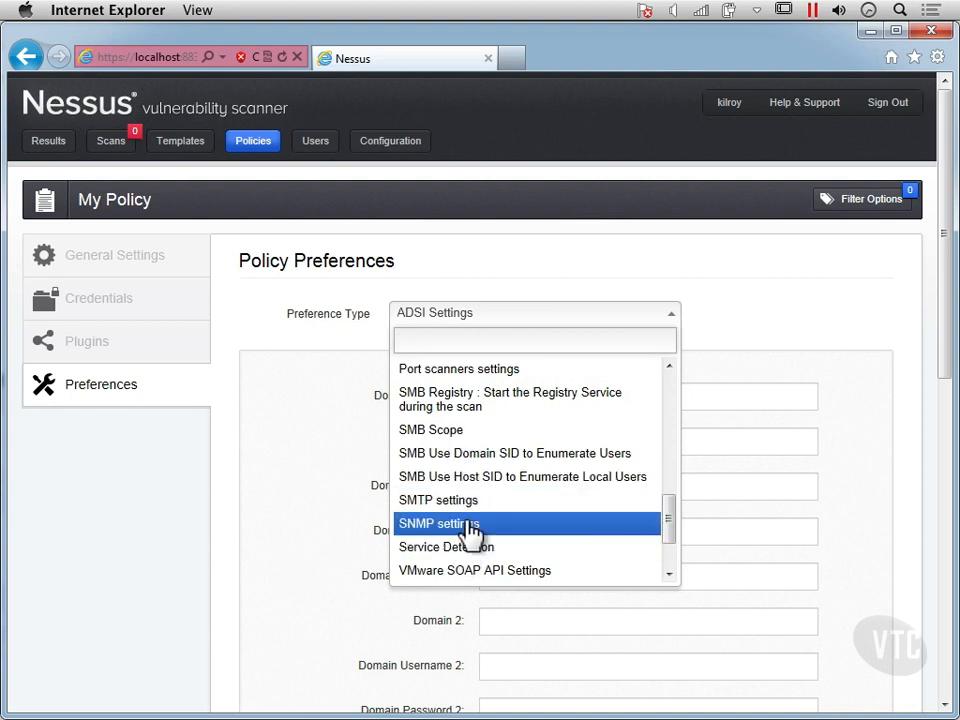
left_click(470, 524)
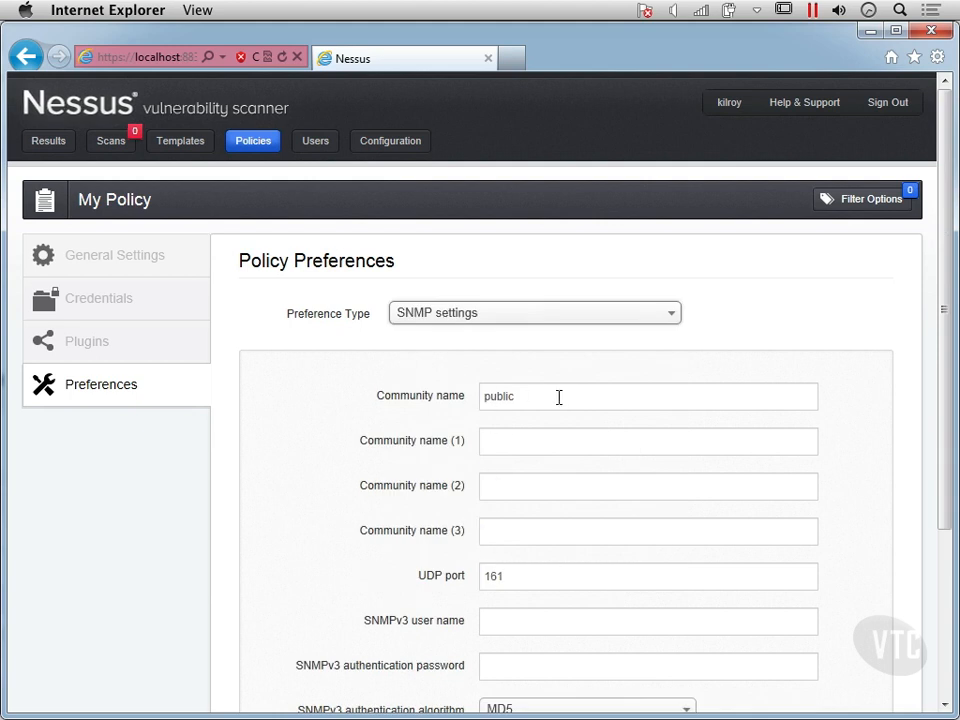
scroll(538, 476, "down", 2)
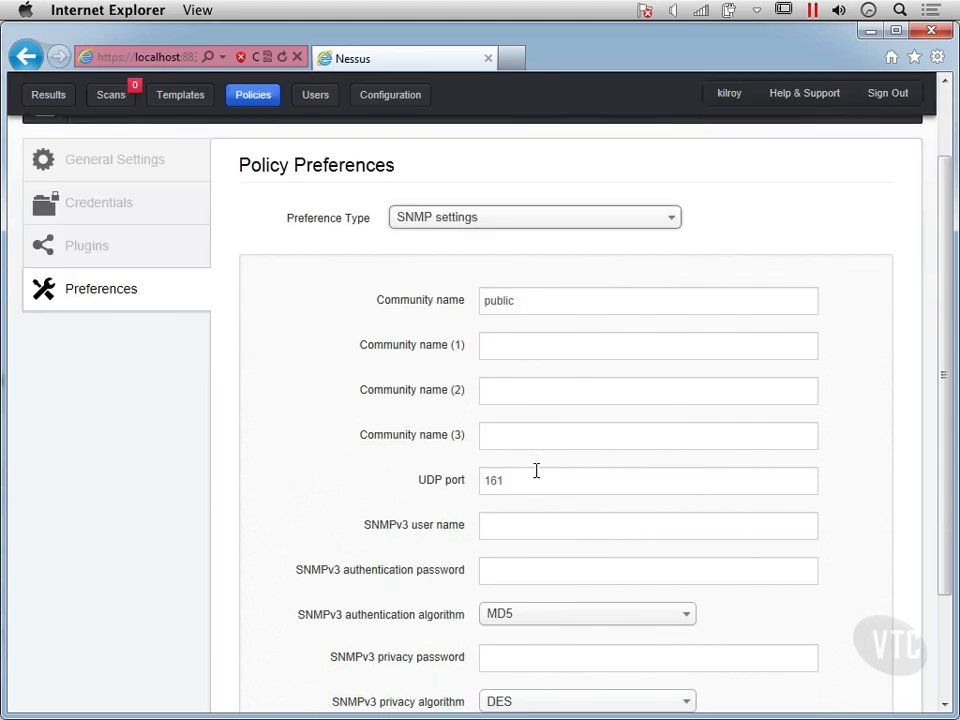
scroll(536, 470, "up", 2)
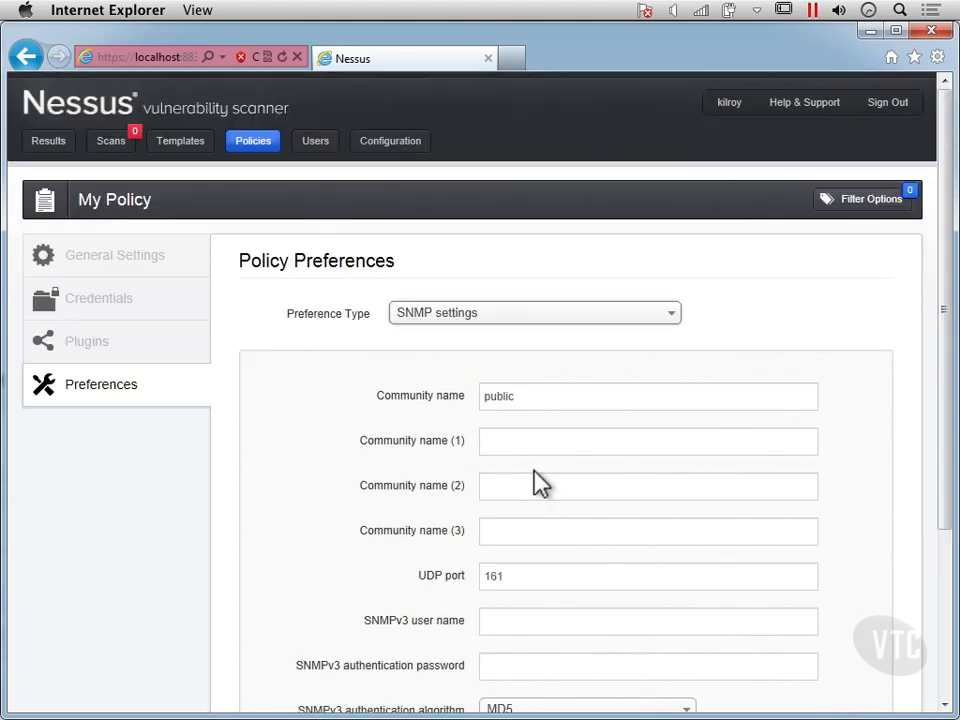